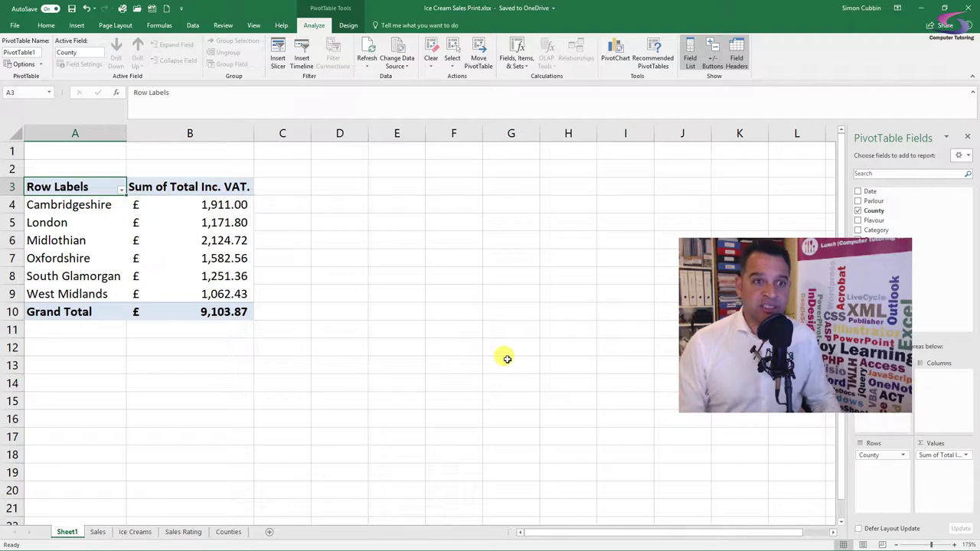
- Sort the County rows descending by Sum of Total Inc. VAT., putting Midlothian first
click(98, 531)
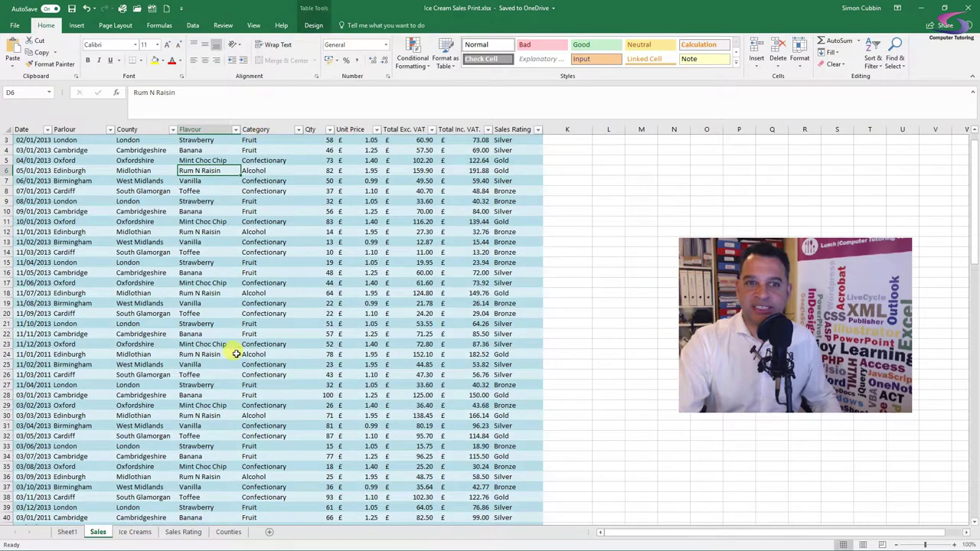
click(68, 532)
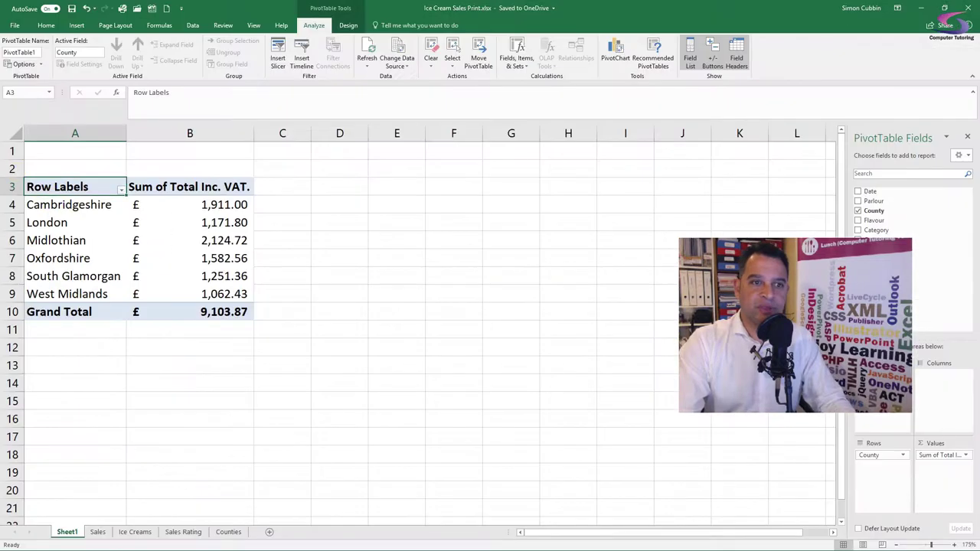
click(123, 190)
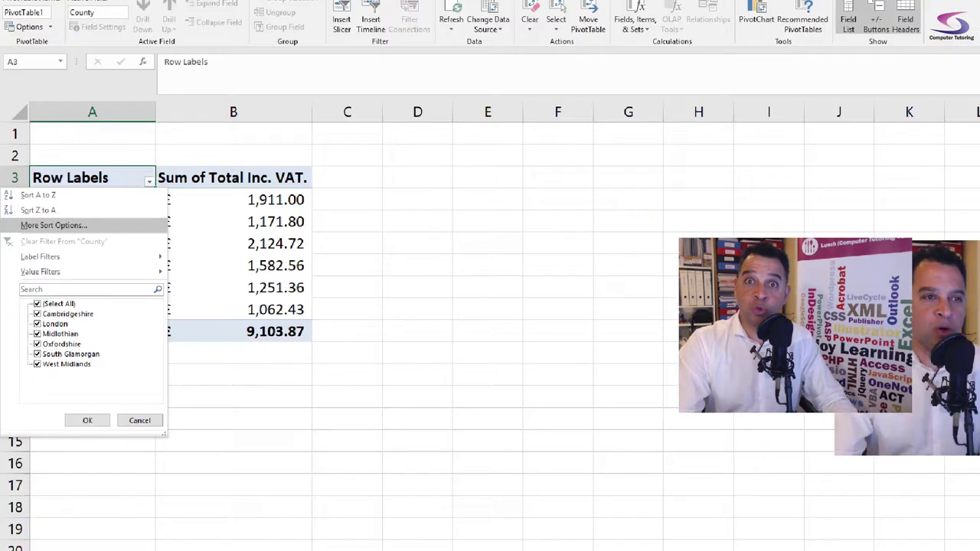
key(Escape)
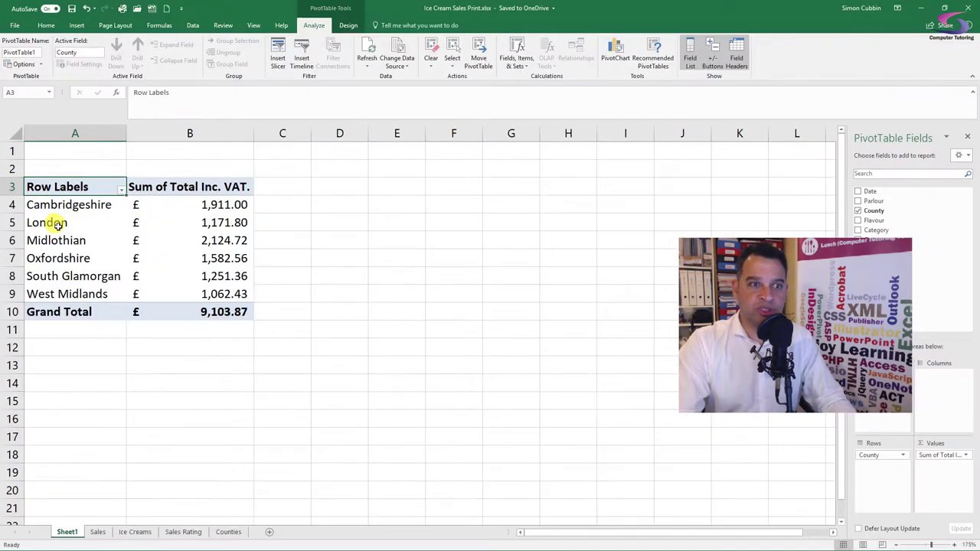
click(121, 190)
click(100, 223)
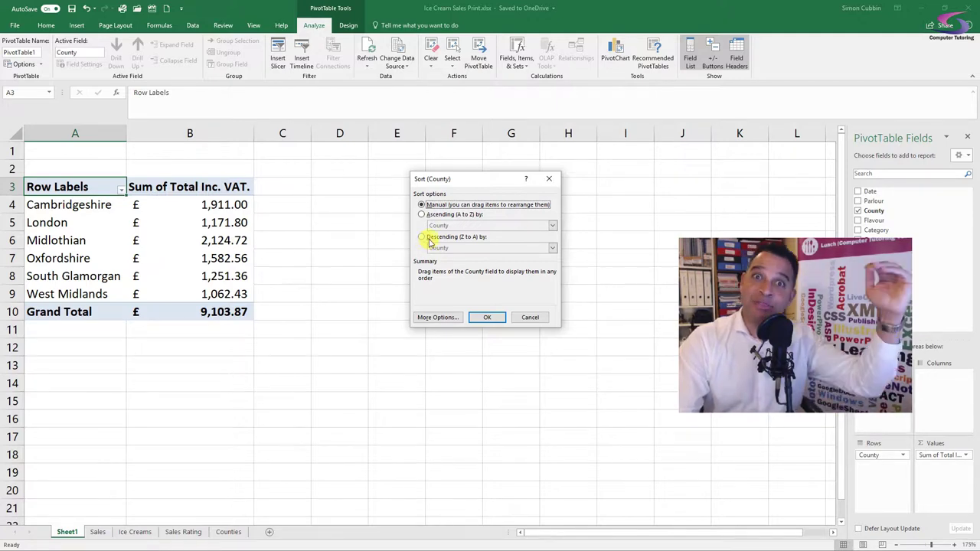
click(420, 237)
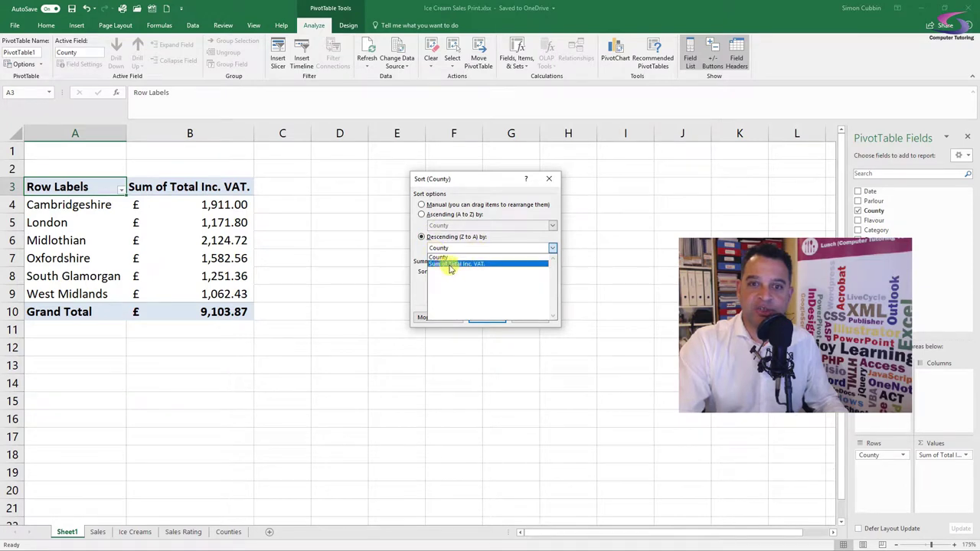
click(469, 265)
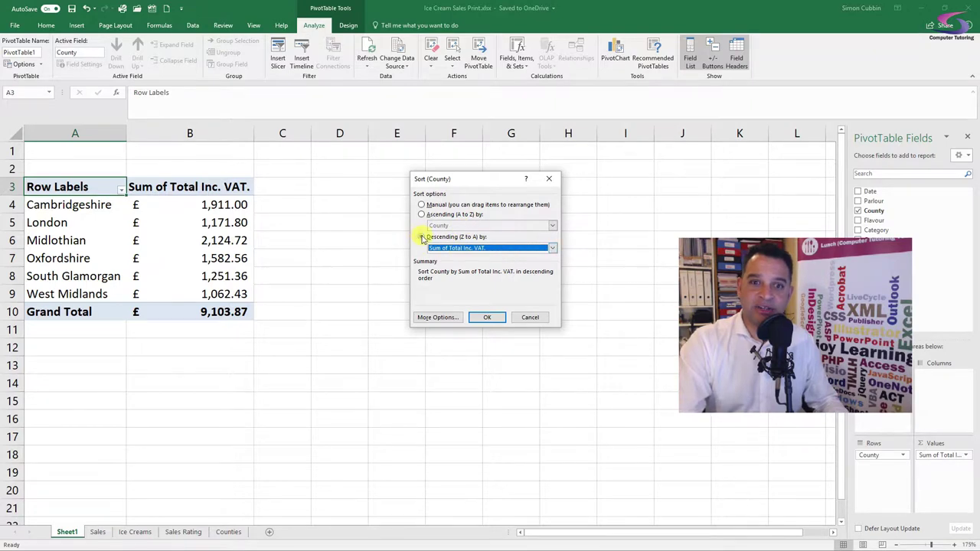
click(486, 317)
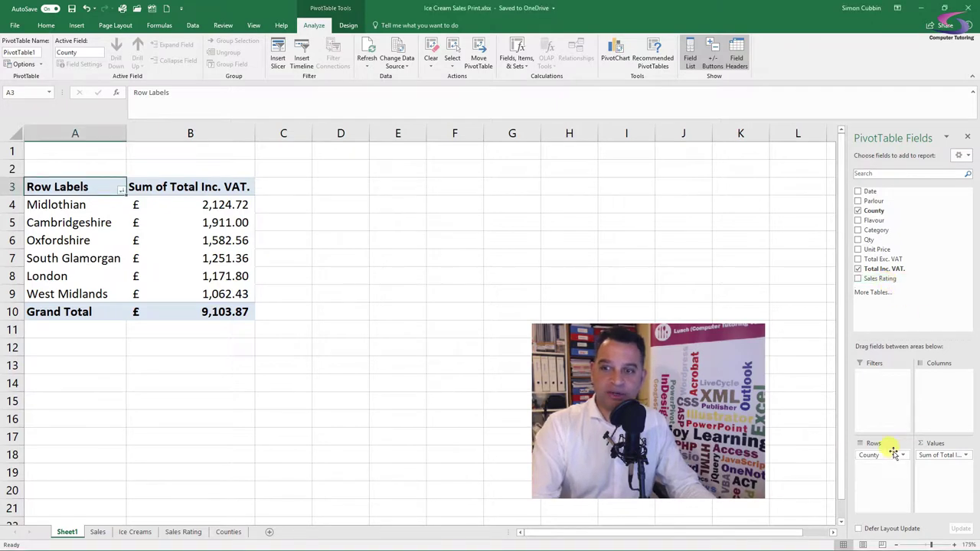
- Add Sales Rating to Rows above County, grouping counties under Bronze, Gold and Silver
mouse_move(879, 278)
mouse_down()
mouse_move(888, 449)
mouse_move(872, 451)
mouse_up()
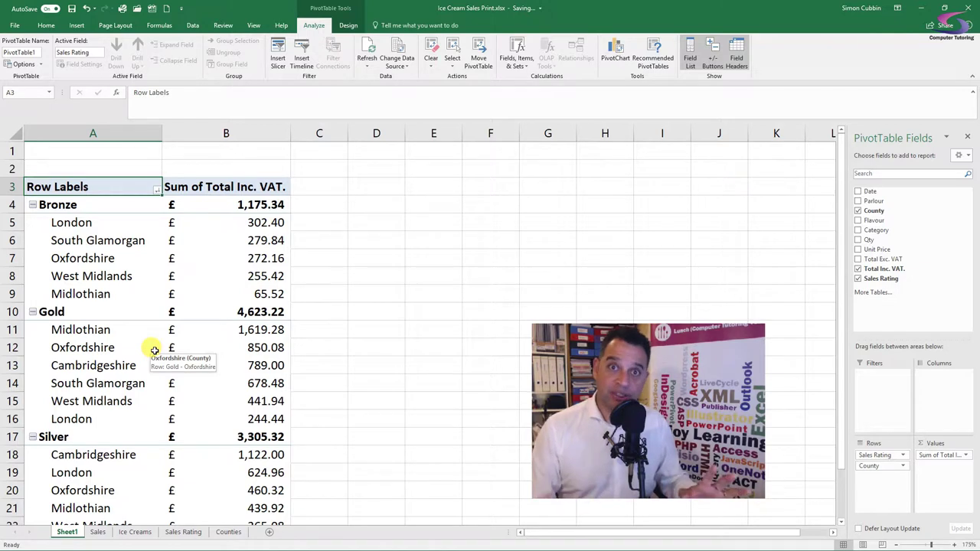
click(156, 190)
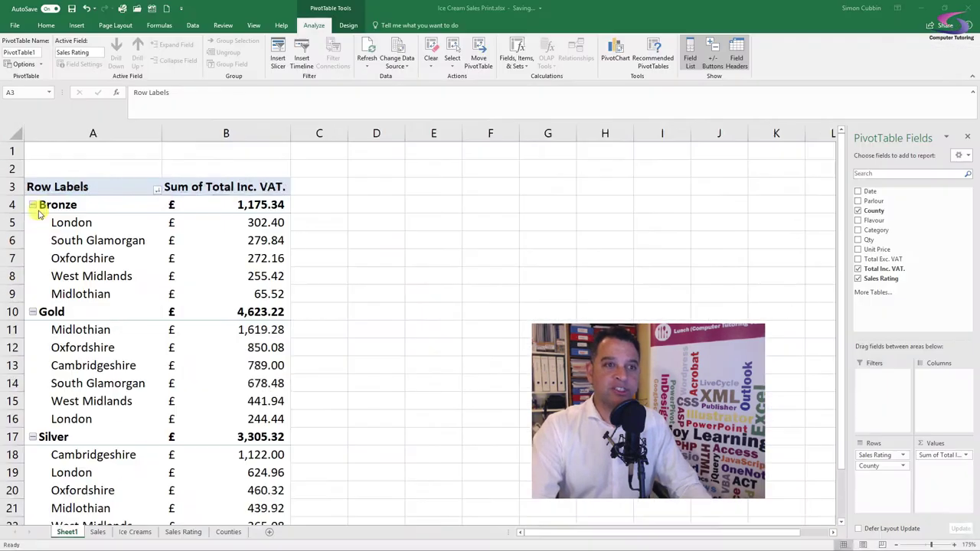
click(156, 189)
click(154, 211)
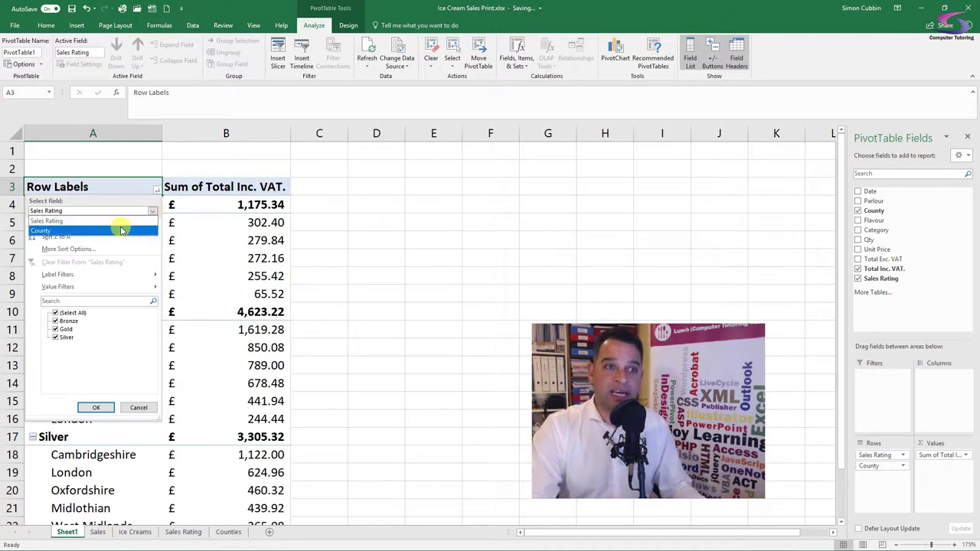
click(121, 230)
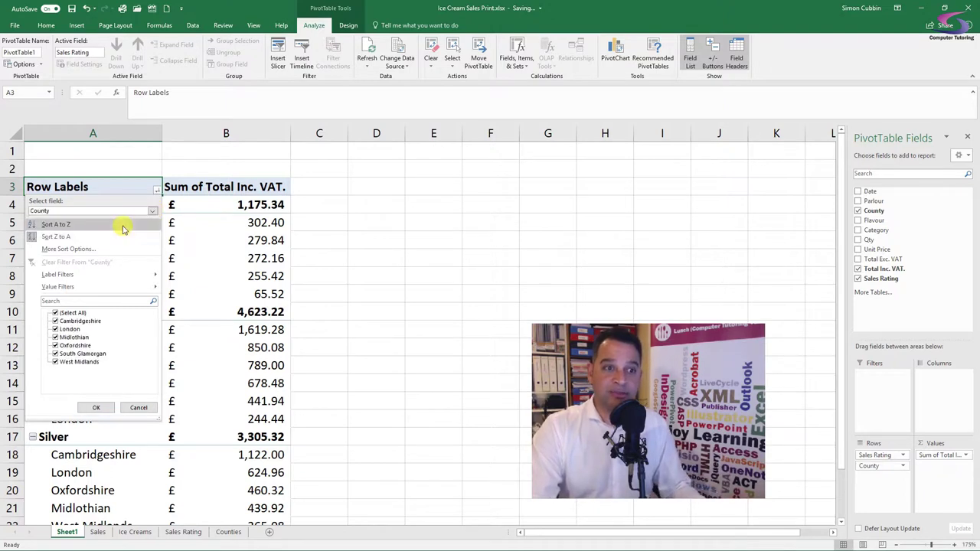
click(86, 250)
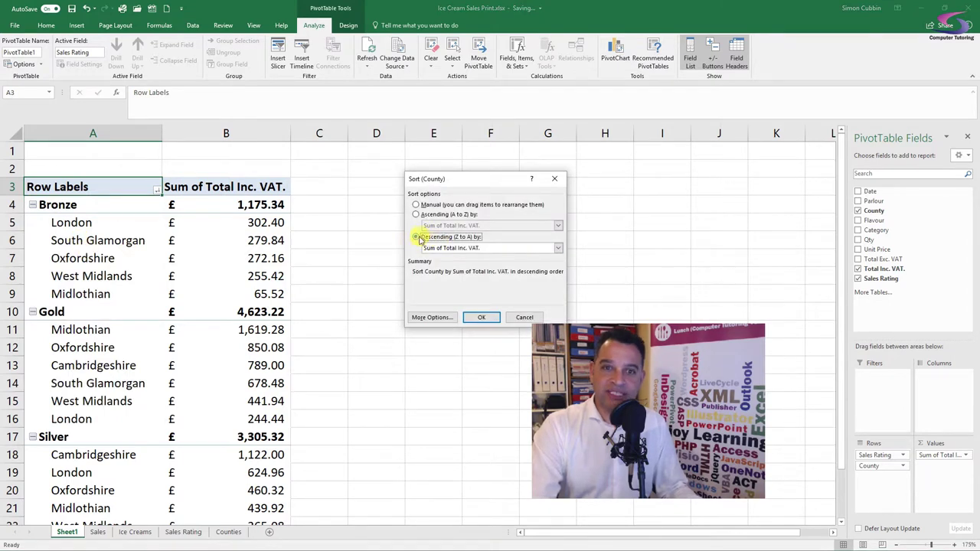
click(487, 321)
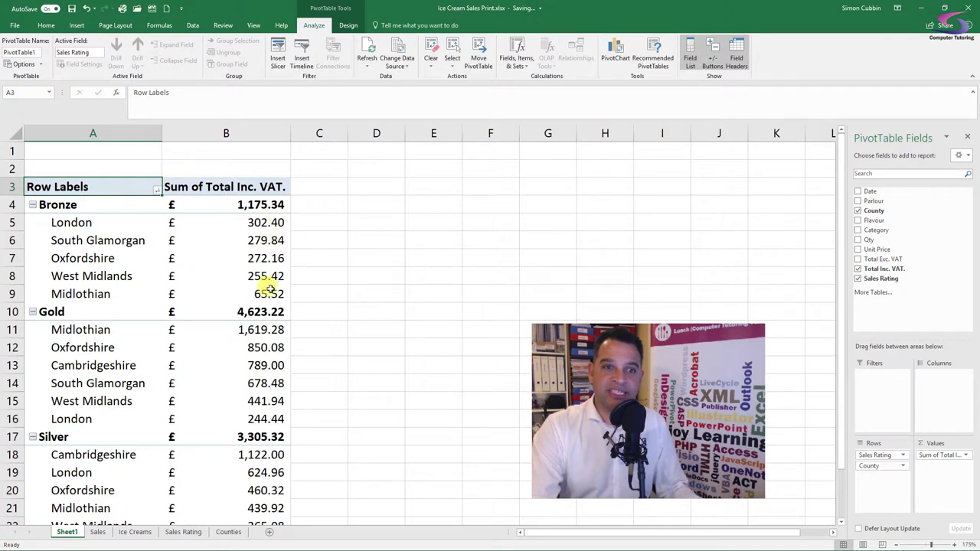
drag(262, 222, 266, 295)
drag(260, 329, 264, 419)
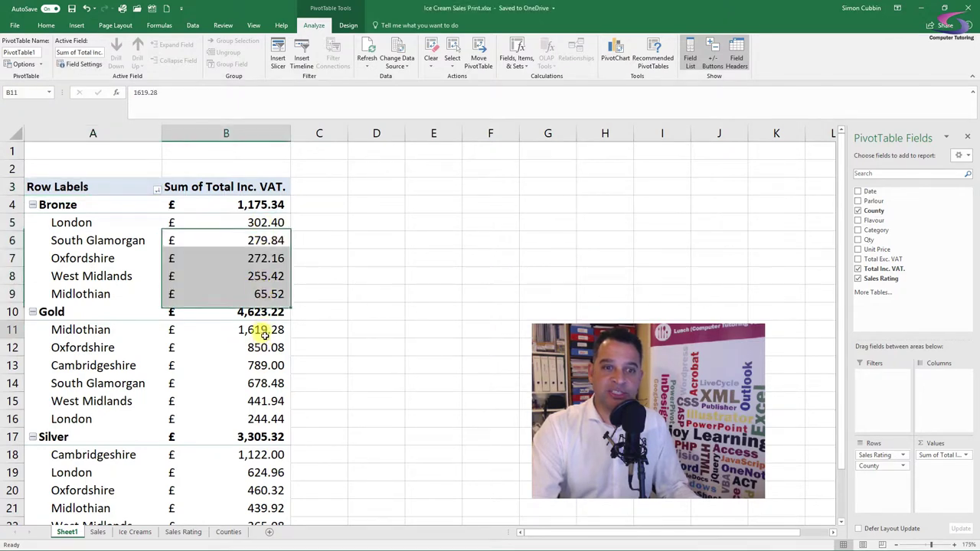
drag(255, 222, 259, 294)
ctrl+click(273, 452)
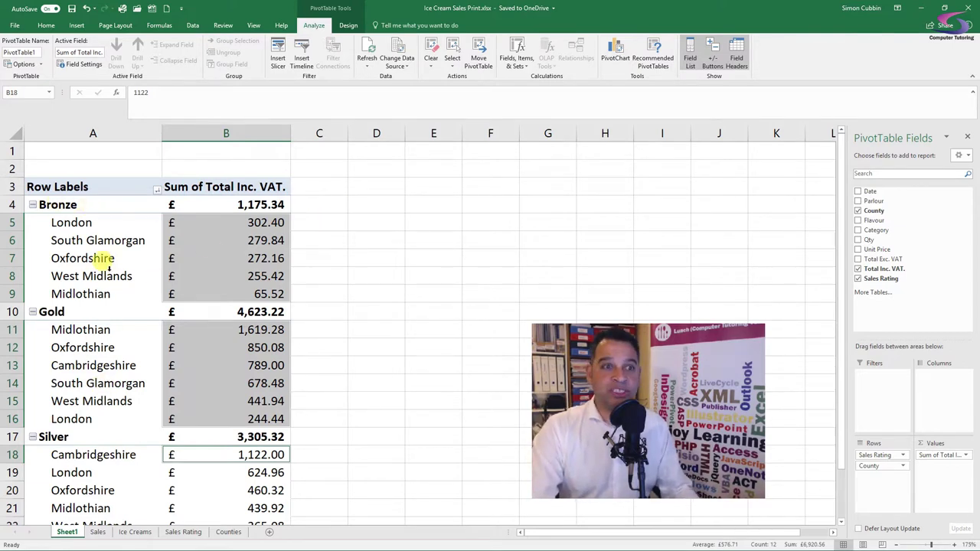
- Sort Sales Rating descending by Sum of Total Inc. VAT.: Gold, Silver, then Bronze
click(156, 190)
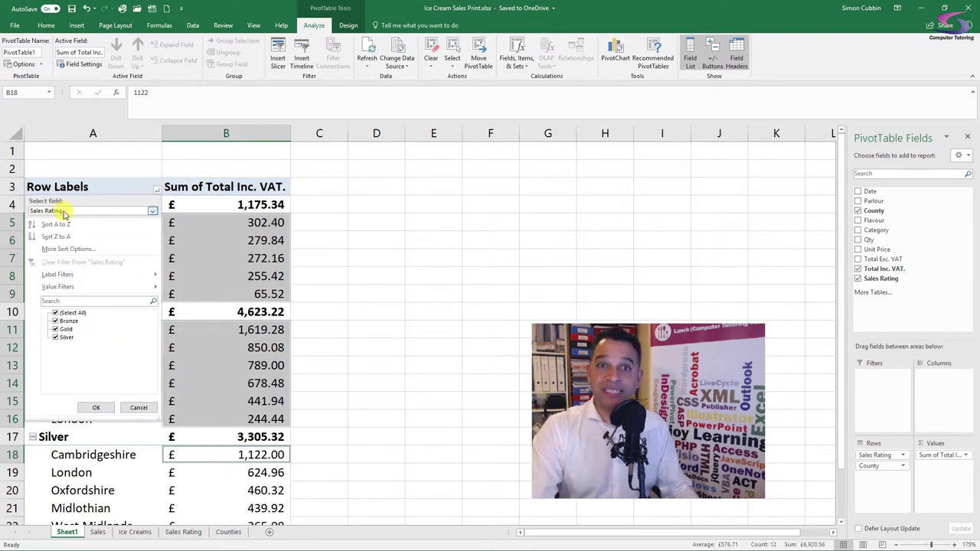
click(70, 250)
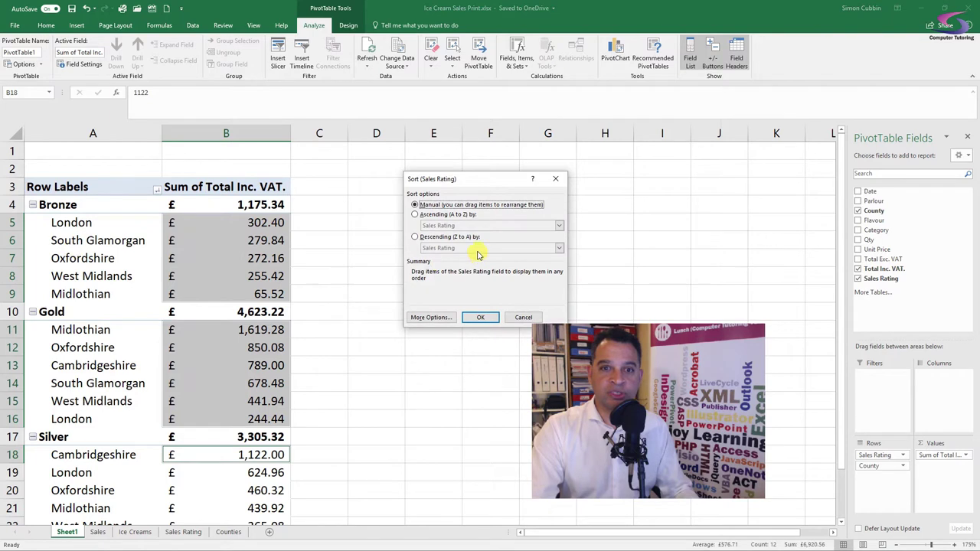
click(415, 237)
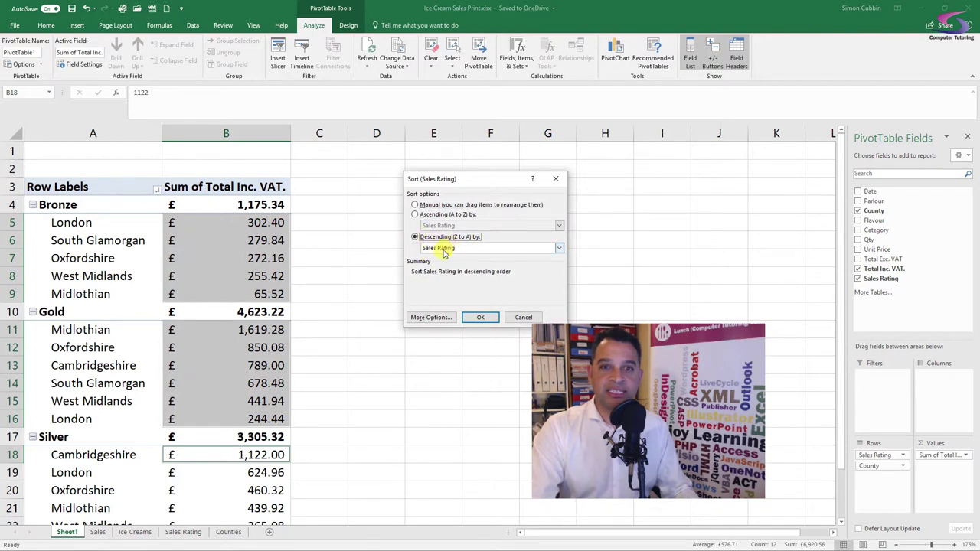
click(444, 249)
click(450, 264)
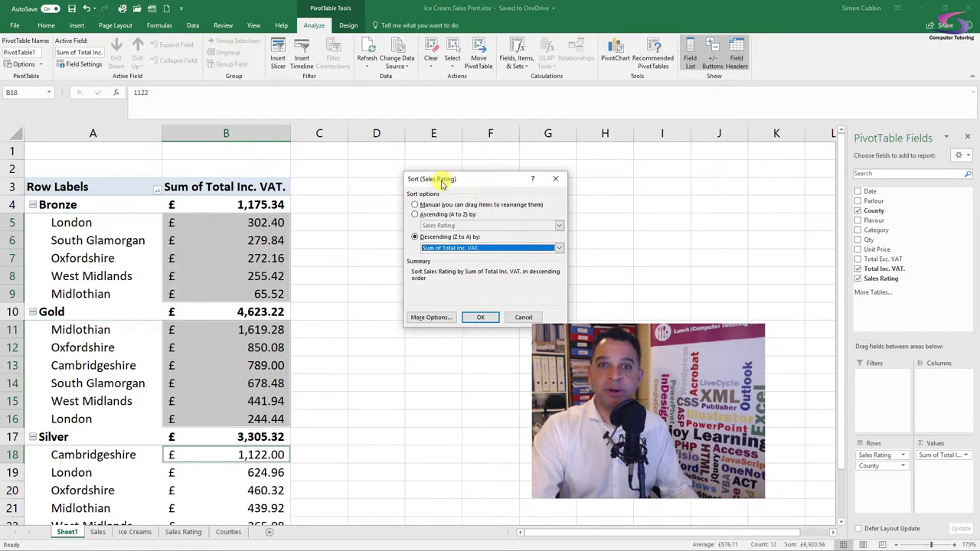
click(480, 317)
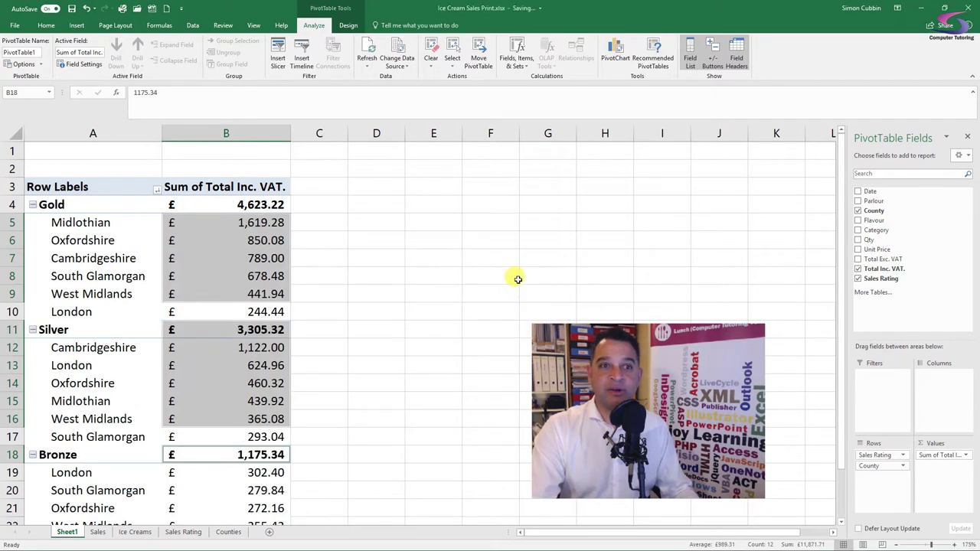